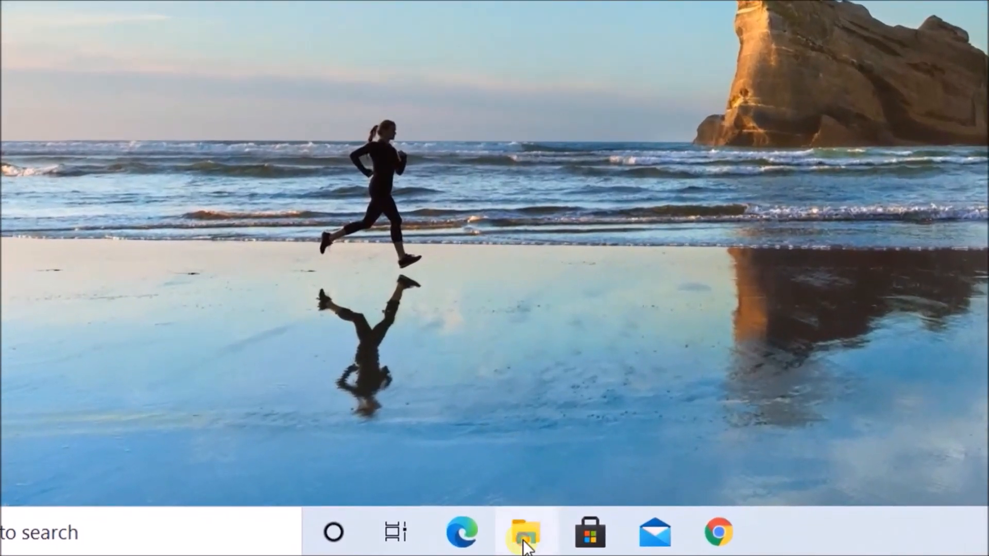
- Open Computer Management from This PC's Manage option in File Explorer
{"action": "left_click", "coordinate": [524, 541]}
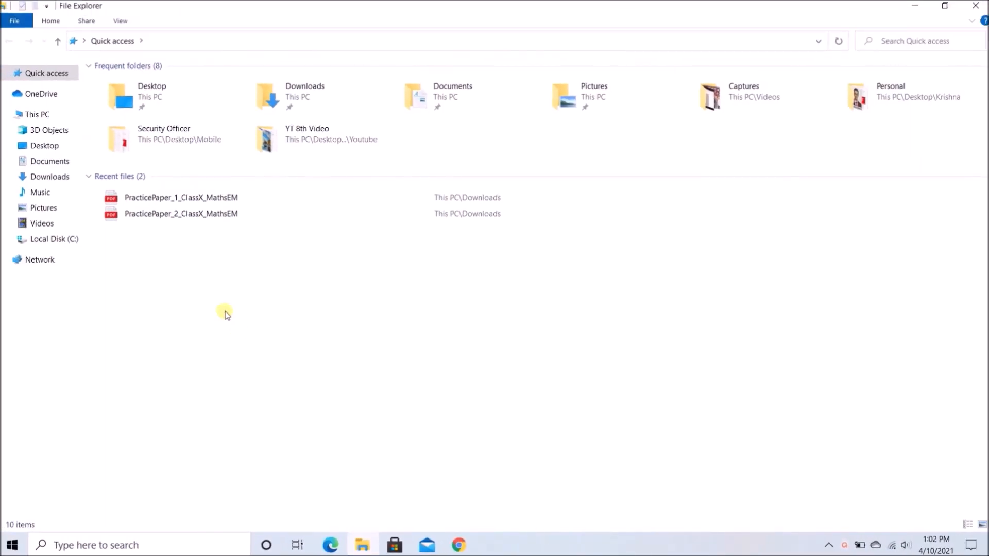
{"action": "left_click", "coordinate": [55, 117]}
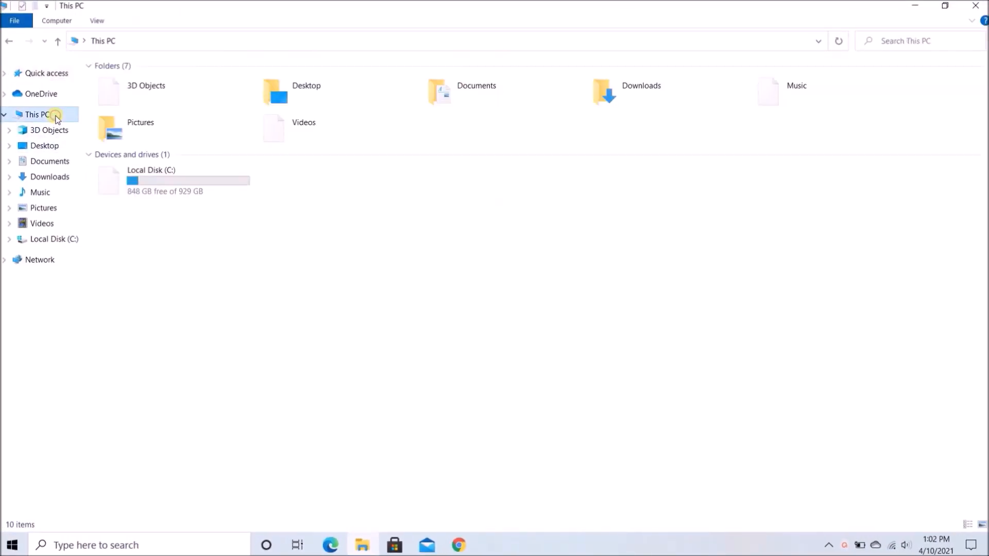
{"action": "right_click", "coordinate": [57, 118]}
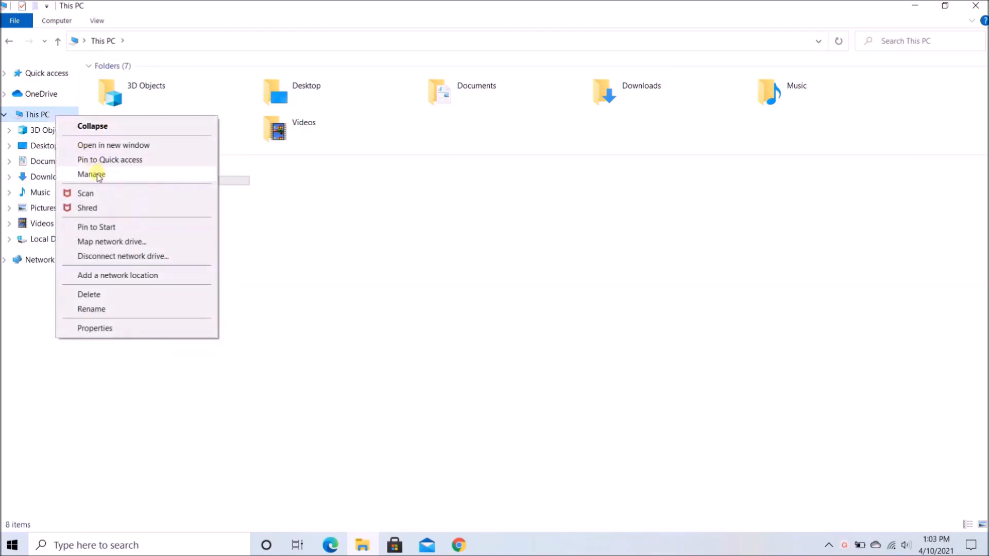
{"action": "left_click", "coordinate": [98, 175]}
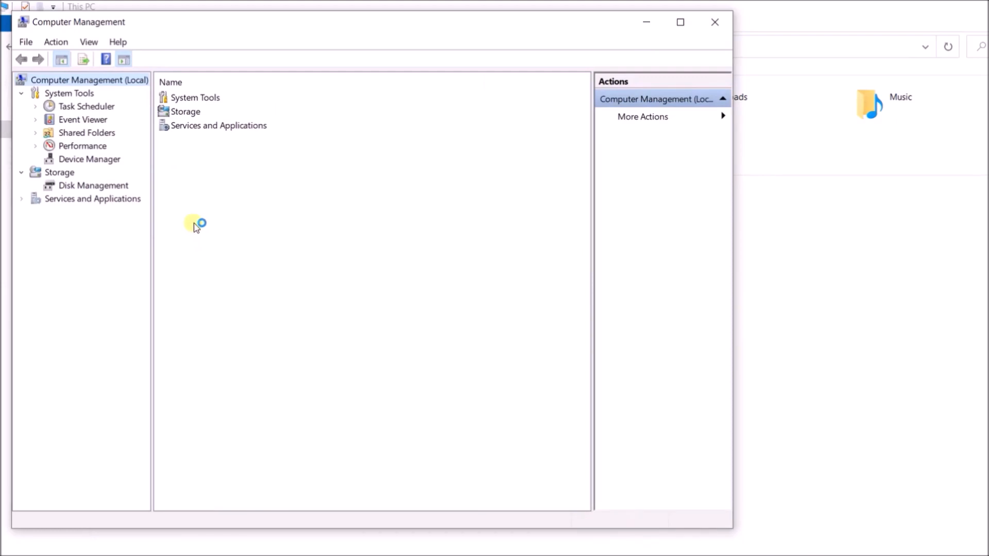
- Switch to Disk Management and start Shrink Volume on the C: partition
{"action": "left_click", "coordinate": [66, 175]}
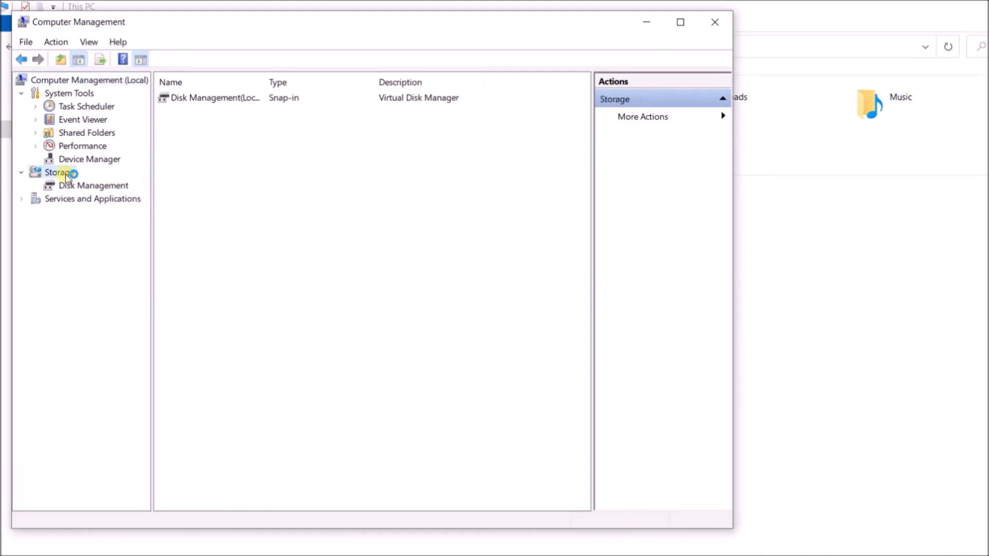
{"action": "left_click", "coordinate": [80, 187]}
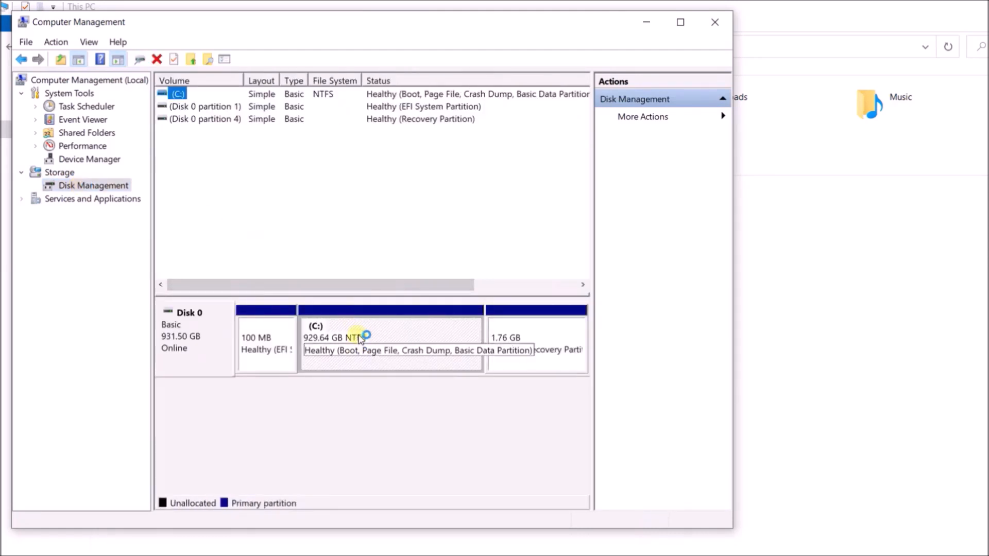
{"action": "left_click", "coordinate": [422, 349]}
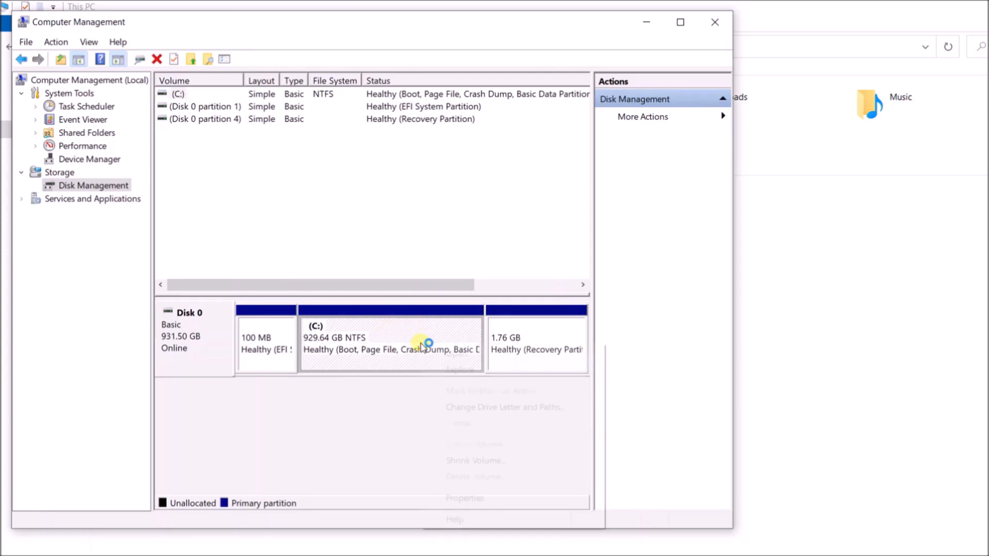
{"action": "right_click", "coordinate": [421, 348]}
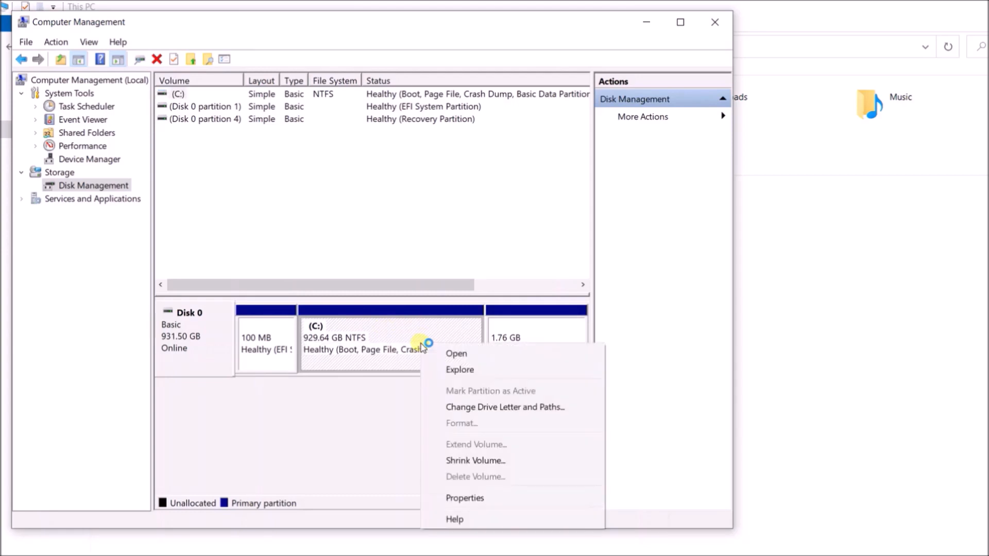
{"action": "left_click", "coordinate": [488, 460]}
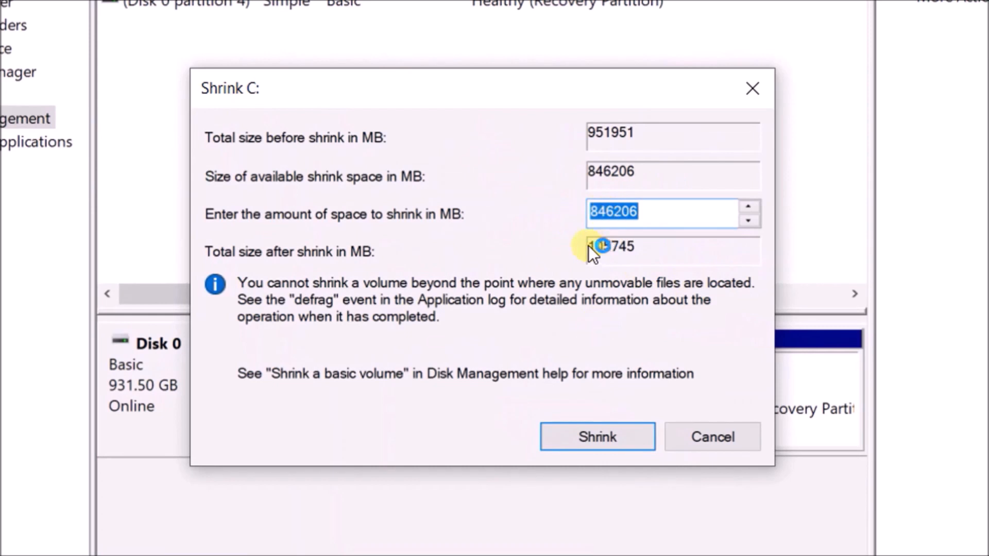
- Shrink C: by 5120 MB, leaving 5.00 GB unallocated on Disk 0
{"action": "left_click", "coordinate": [676, 209]}
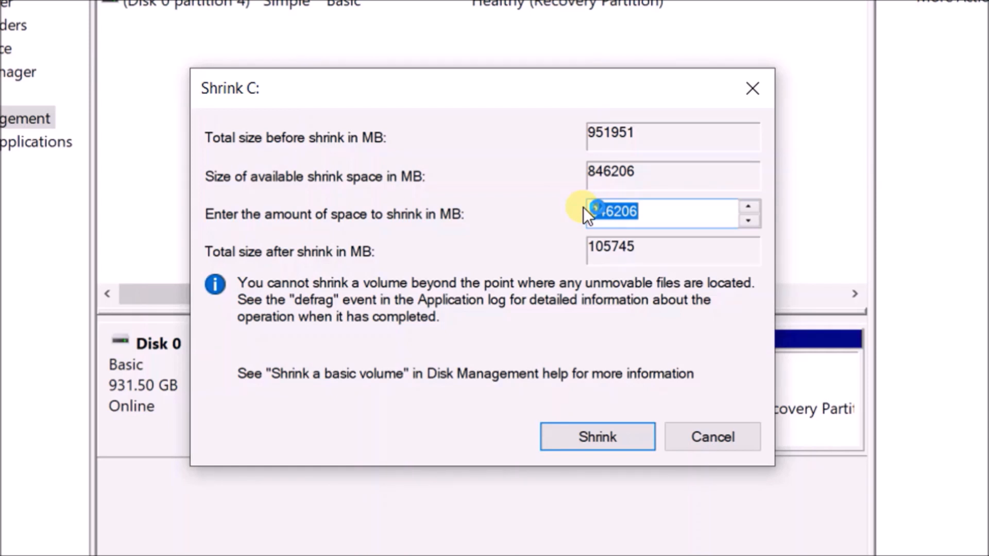
{"action": "type", "text": "5120"}
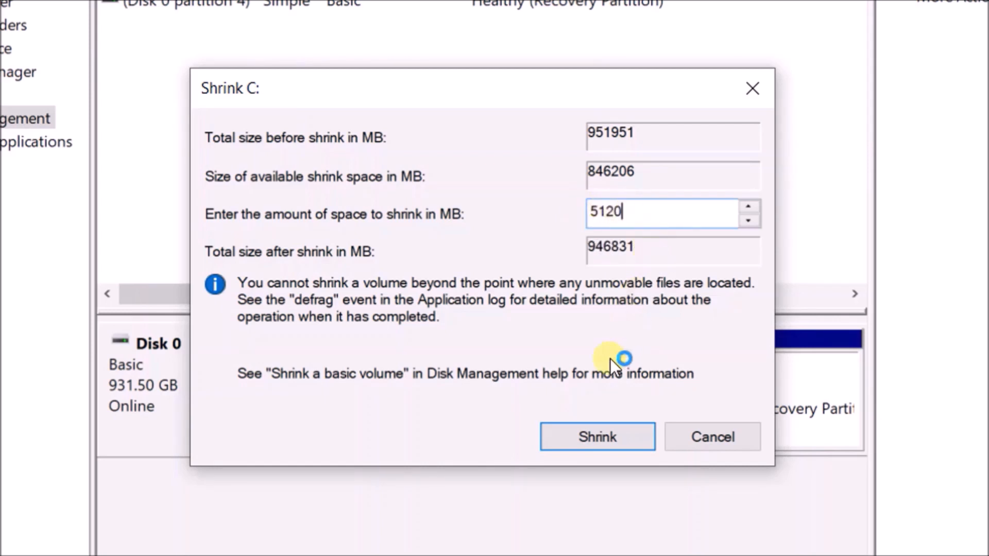
{"action": "left_click", "coordinate": [601, 436]}
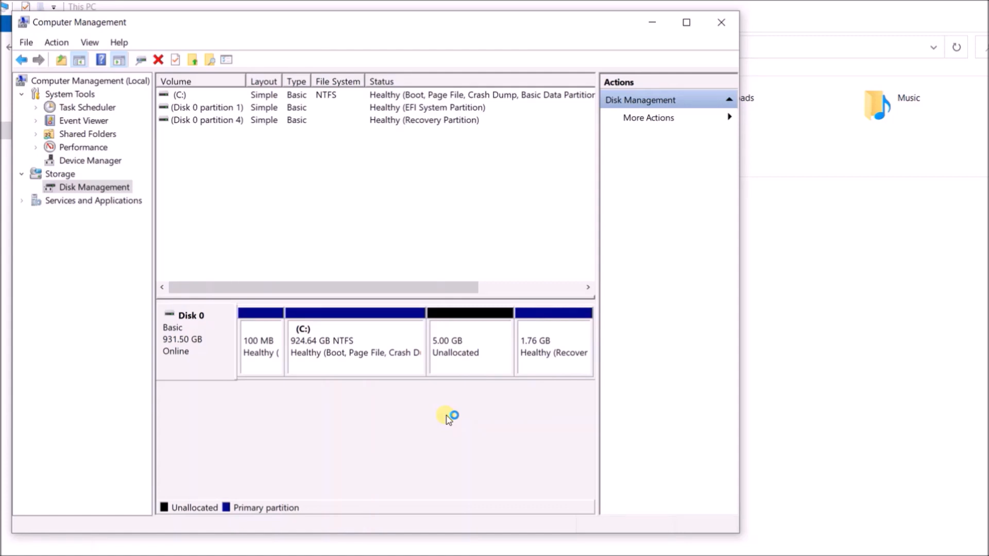
- Start a new simple volume on the 5.00 GB unallocated space, using the full 5120 MB and drive letter D
{"action": "right_click", "coordinate": [478, 342]}
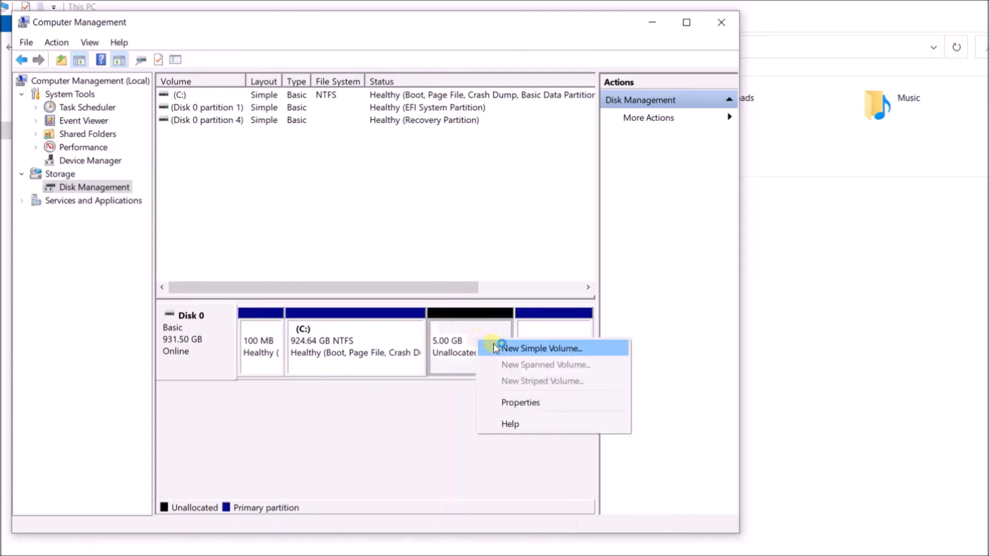
{"action": "left_click", "coordinate": [496, 348]}
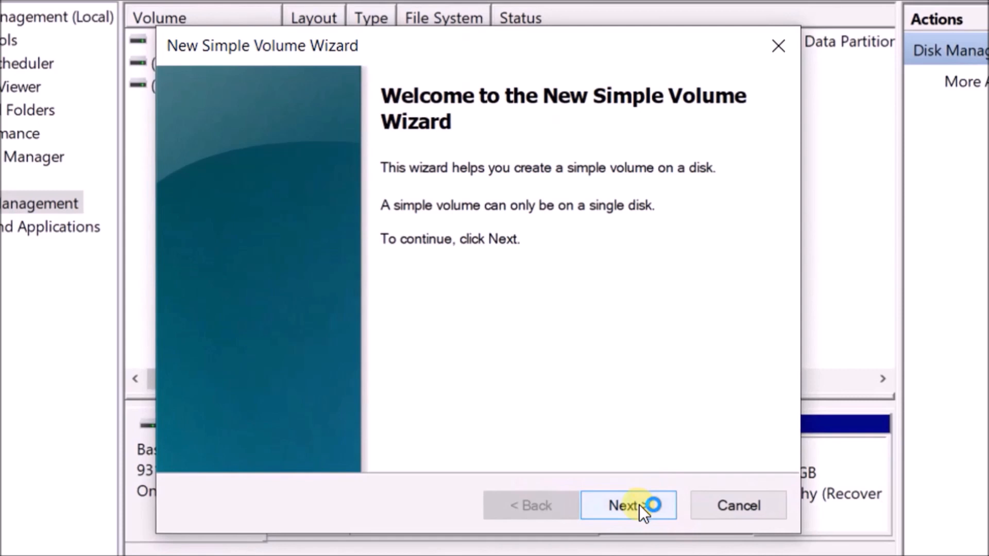
{"action": "left_click", "coordinate": [639, 505]}
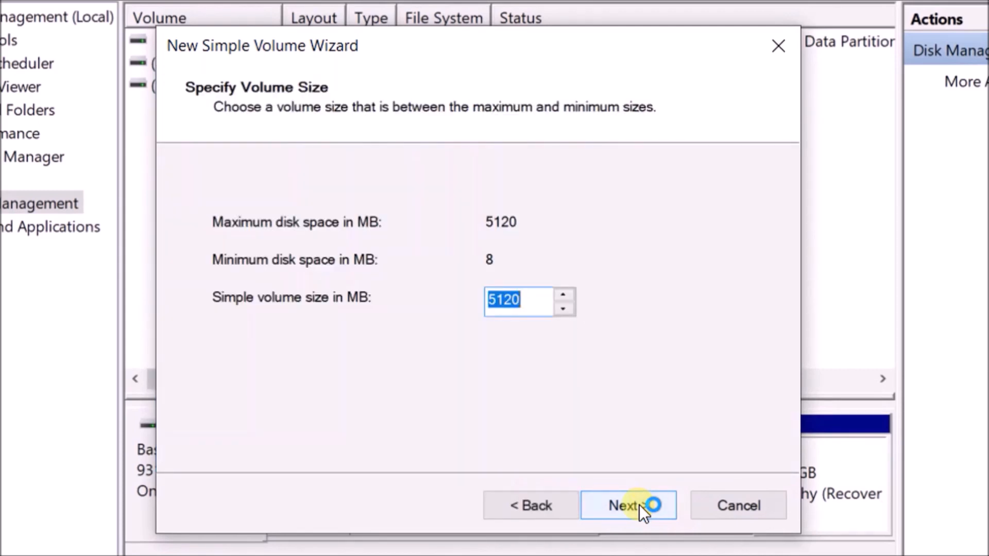
{"action": "left_click", "coordinate": [639, 505]}
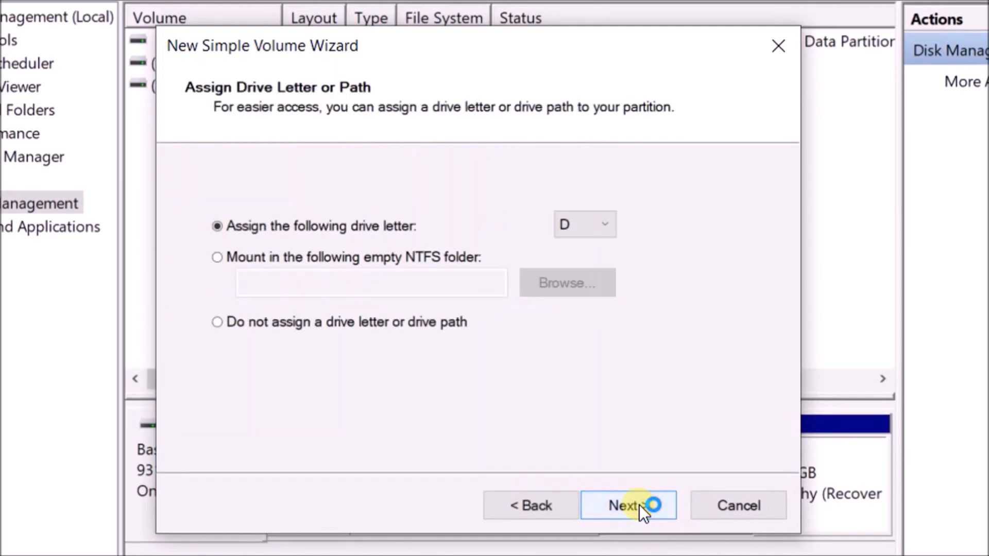
{"action": "left_click", "coordinate": [613, 225]}
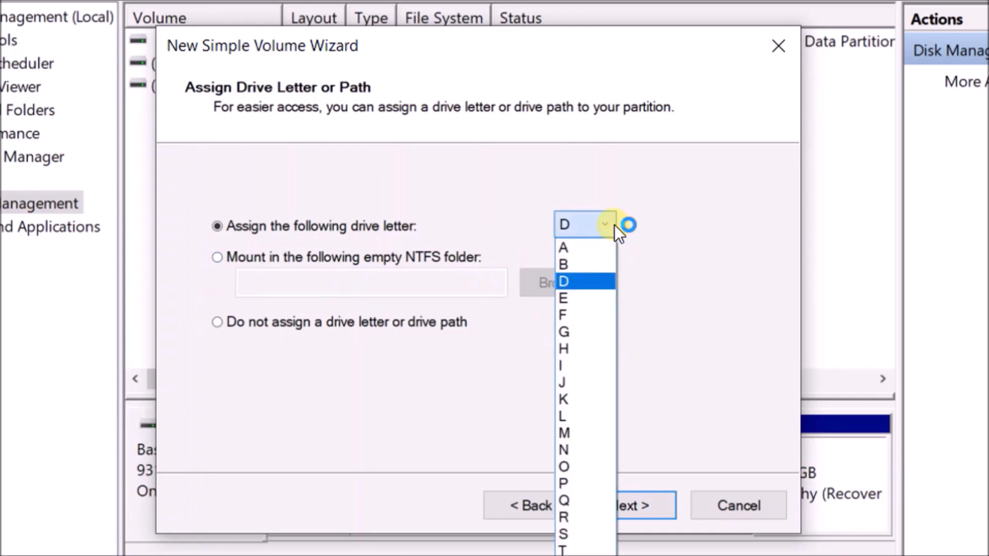
{"action": "left_click", "coordinate": [589, 279]}
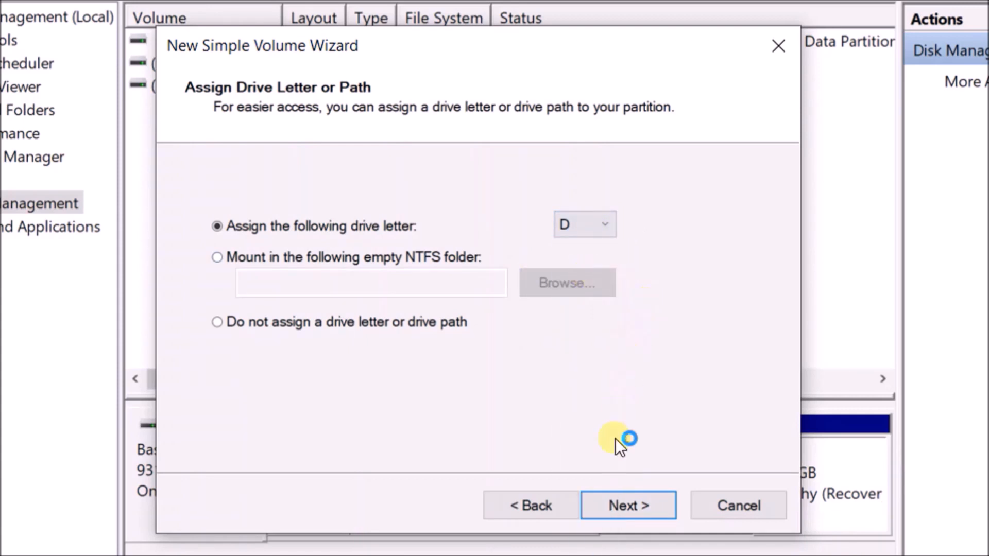
{"action": "left_click", "coordinate": [617, 499]}
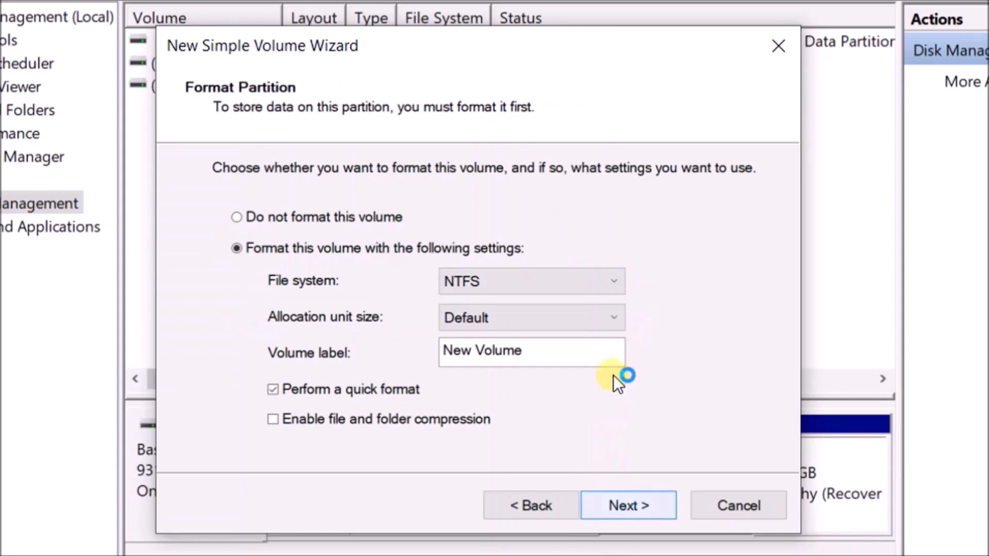
- Label the NTFS volume 'Data' and finish the wizard
{"action": "left_click_drag", "start_coordinate": [590, 357], "coordinate": [433, 357]}
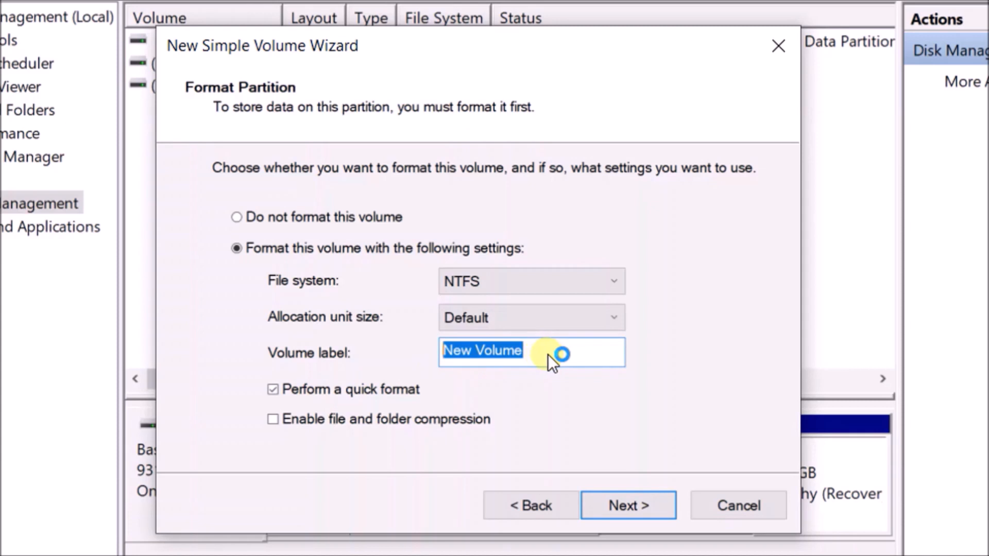
{"action": "type", "text": "D"}
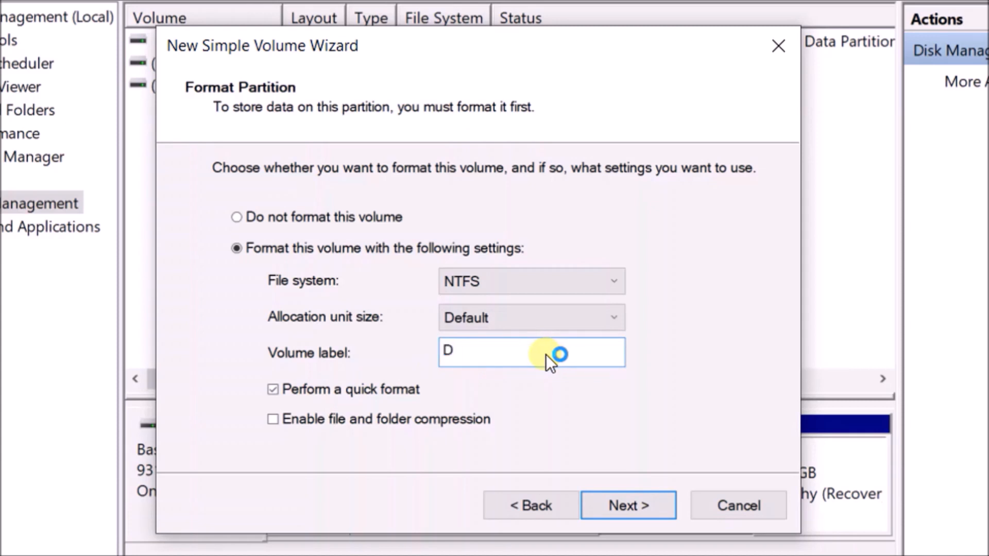
{"action": "type", "text": "ata"}
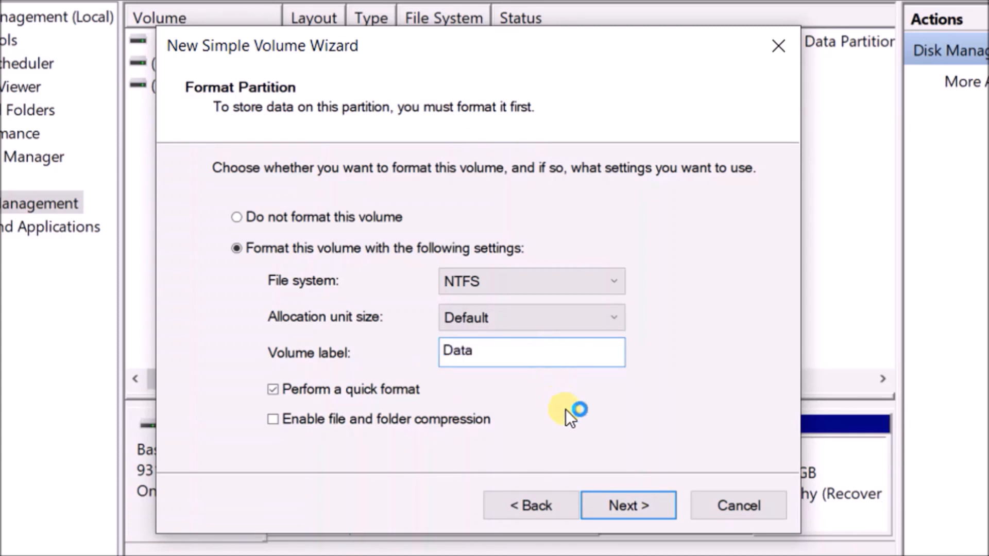
{"action": "left_click", "coordinate": [638, 504]}
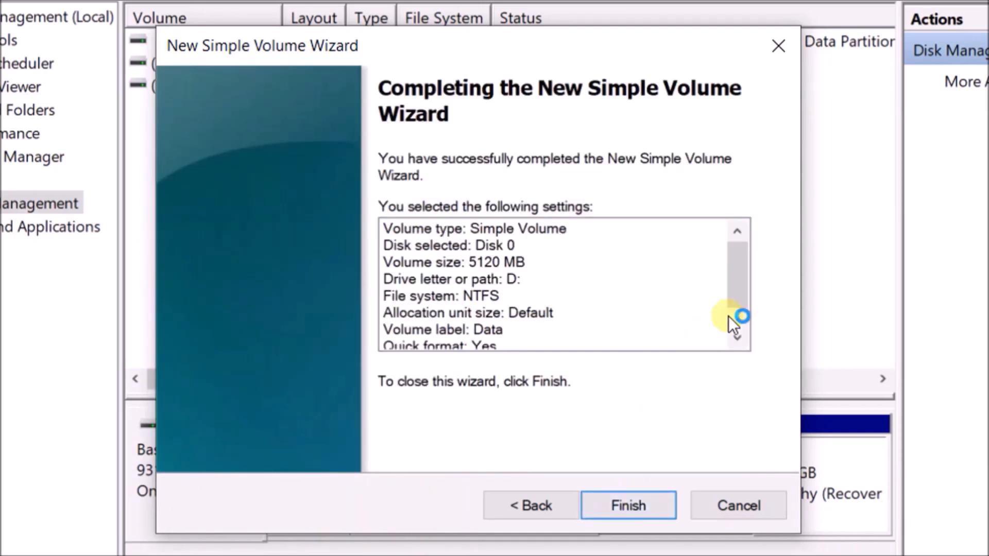
{"action": "left_click_drag", "start_coordinate": [739, 283], "coordinate": [738, 314]}
{"action": "left_click_drag", "start_coordinate": [736, 359], "coordinate": [735, 360]}
{"action": "left_click", "coordinate": [649, 503]}
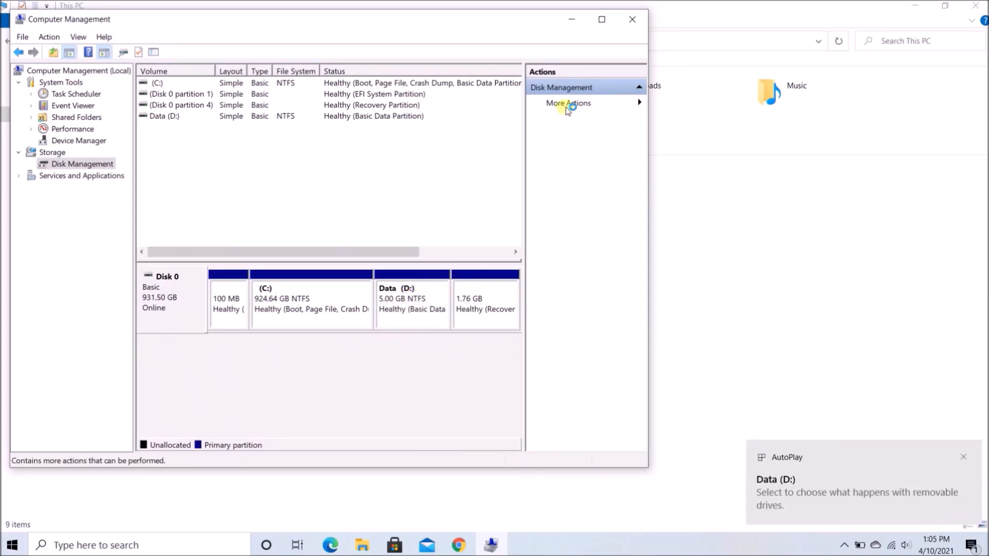
{"action": "left_click", "coordinate": [576, 25]}
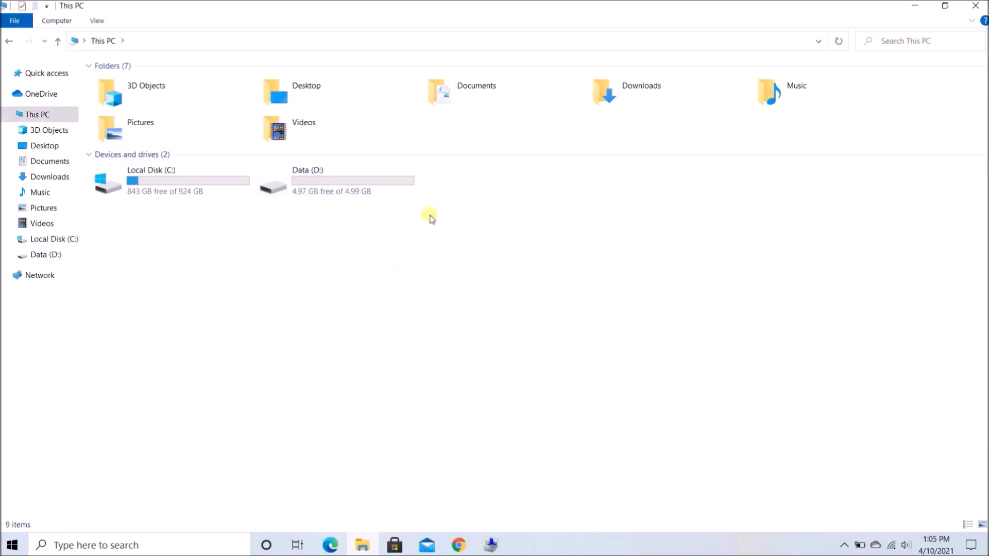
{"action": "left_click", "coordinate": [494, 545]}
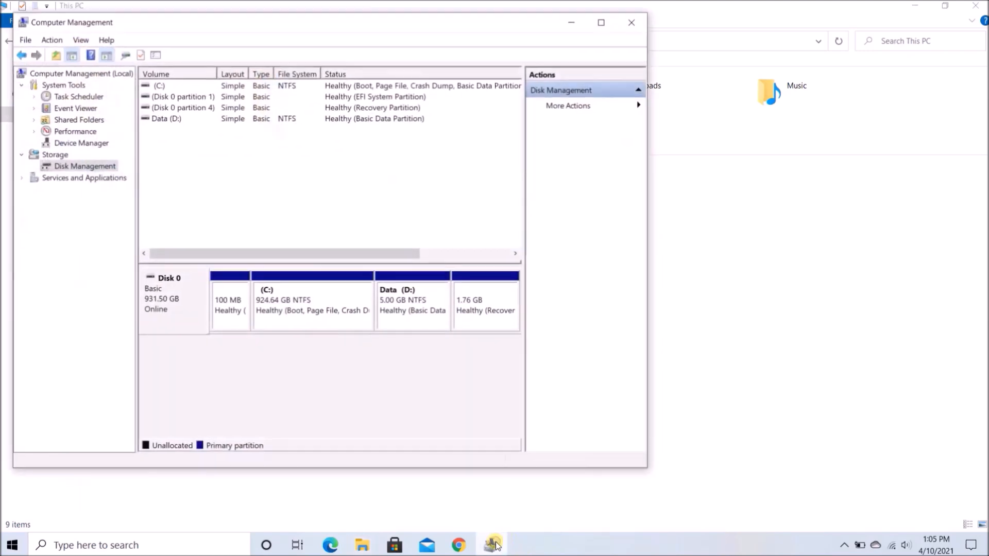
- Return to Disk Management and delete the Data (D:) volume, confirming the prompt
{"action": "left_click", "coordinate": [57, 152]}
{"action": "left_click", "coordinate": [65, 164]}
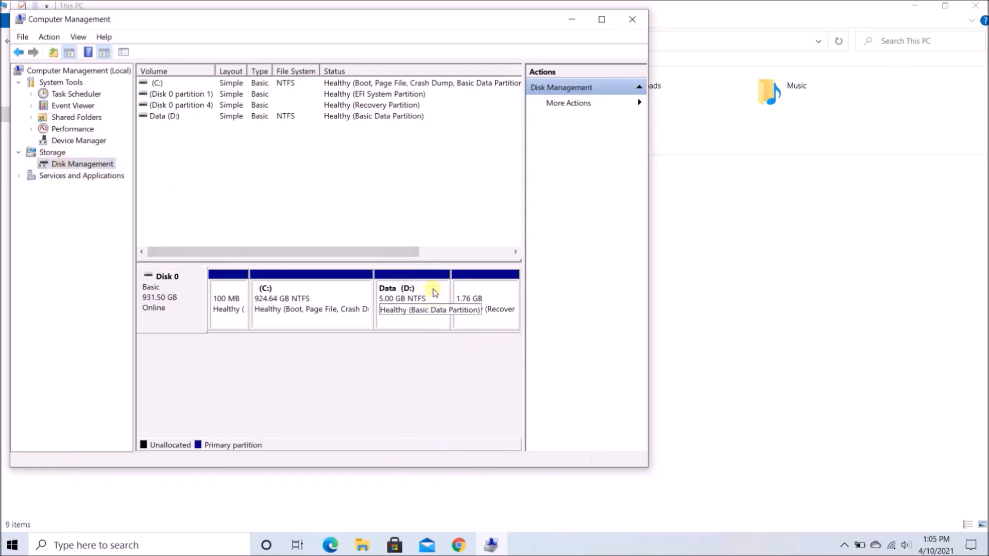
{"action": "right_click", "coordinate": [434, 292]}
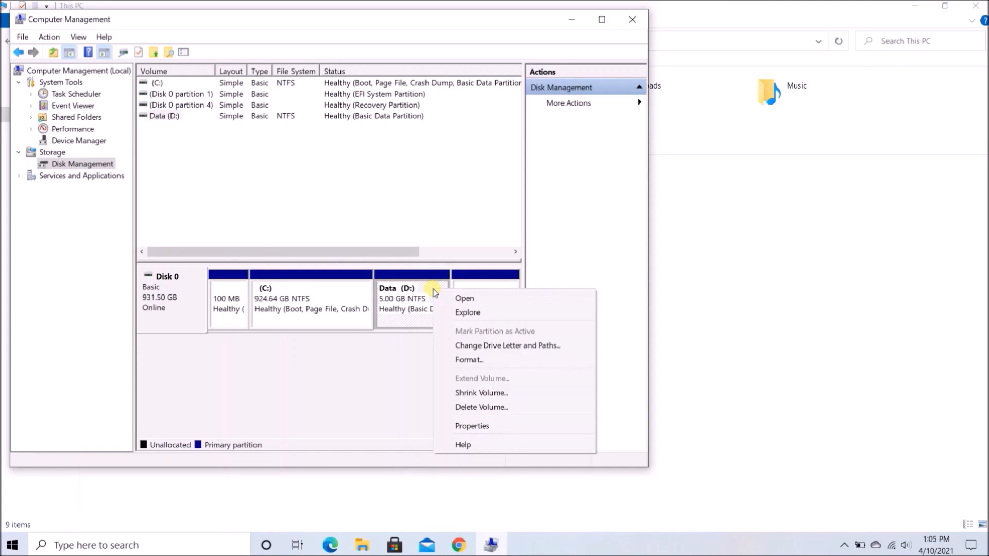
{"action": "left_click", "coordinate": [463, 407]}
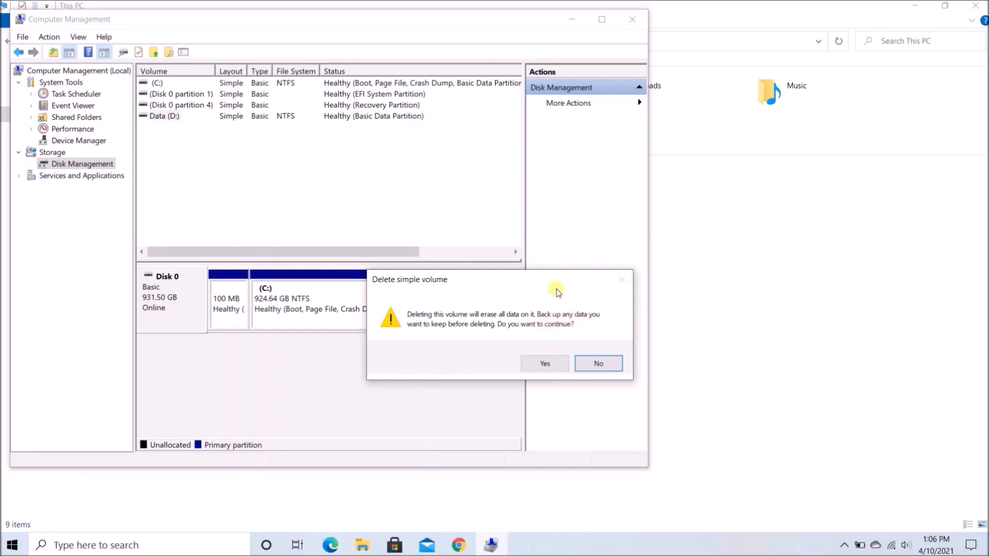
{"action": "left_click_drag", "start_coordinate": [548, 283], "coordinate": [540, 212]}
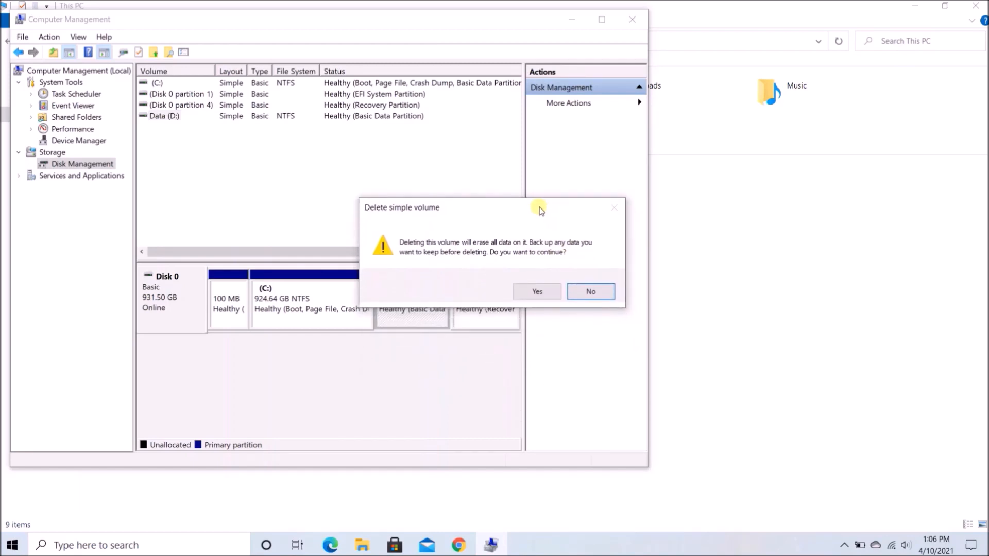
{"action": "left_click", "coordinate": [538, 292]}
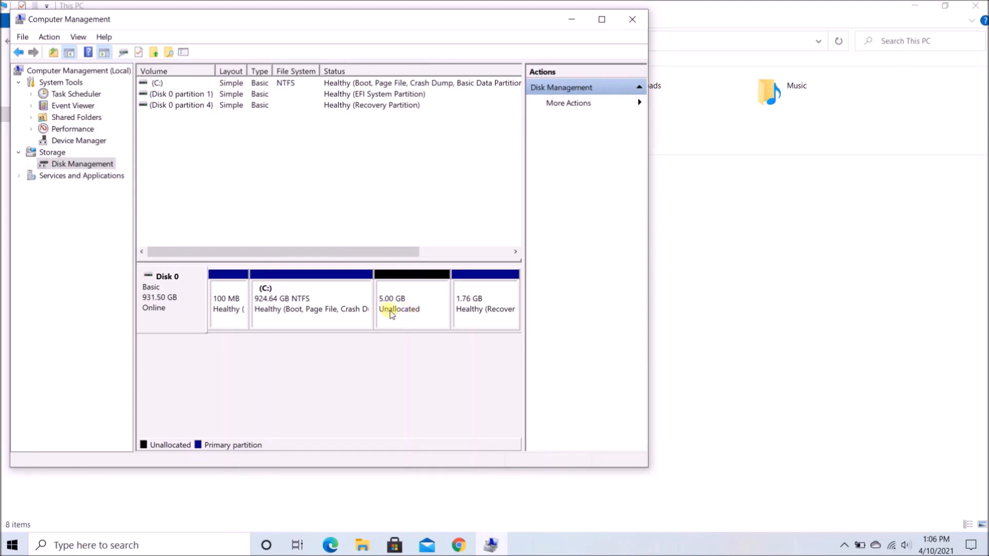
- Extend C: by the full 5120 MB to 929.64 GB, then close Computer Management
{"action": "right_click", "coordinate": [339, 295]}
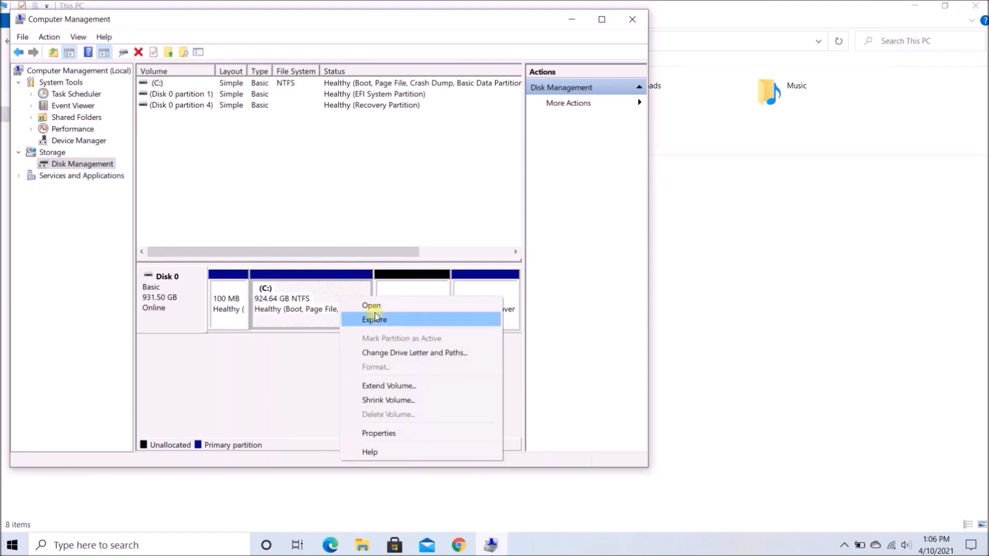
{"action": "left_click", "coordinate": [382, 388]}
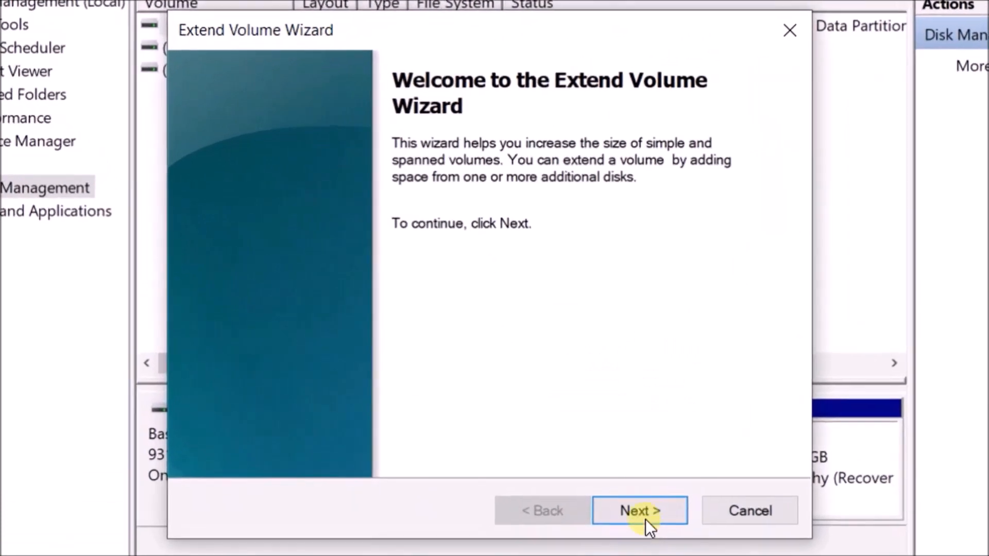
{"action": "left_click", "coordinate": [641, 509]}
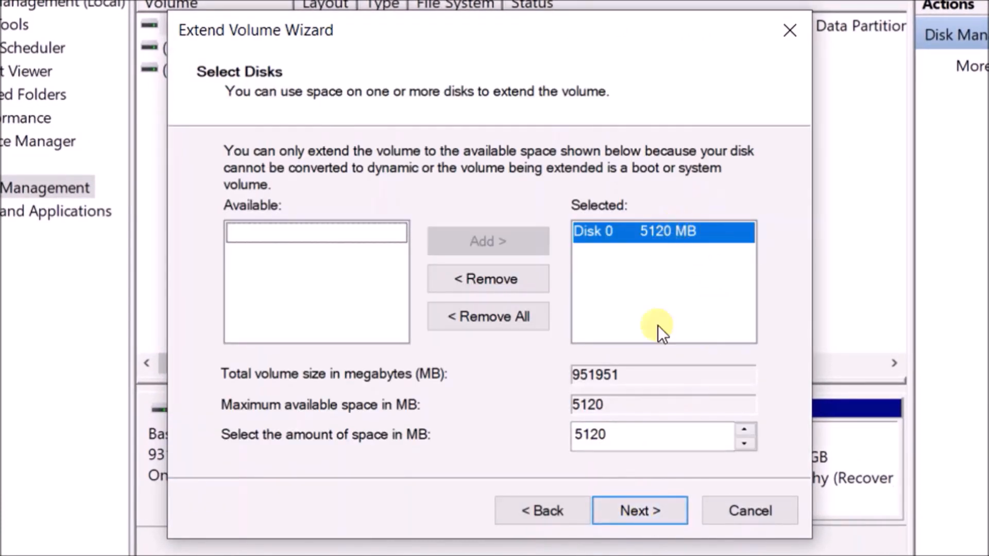
{"action": "left_click", "coordinate": [648, 516]}
{"action": "left_click", "coordinate": [644, 513]}
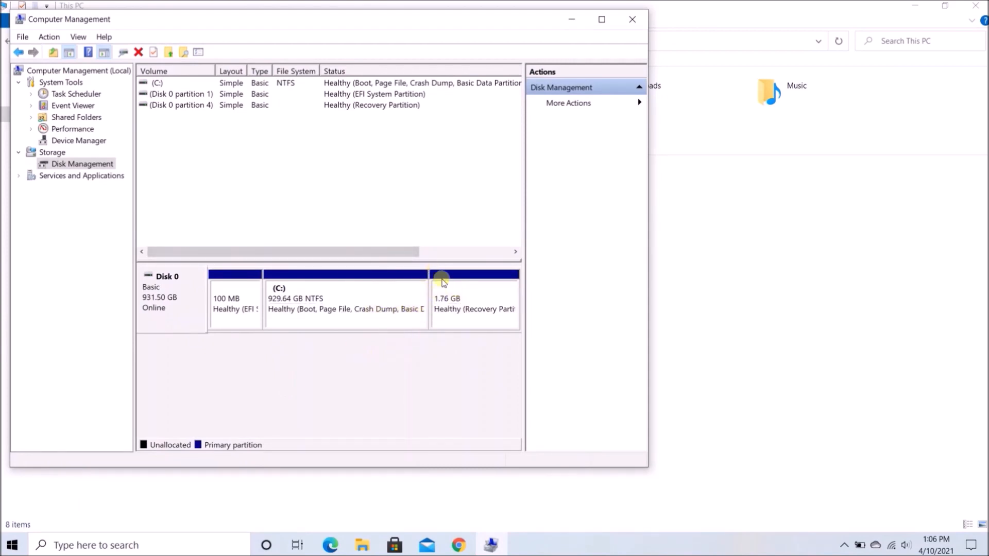
{"action": "left_click", "coordinate": [633, 19]}
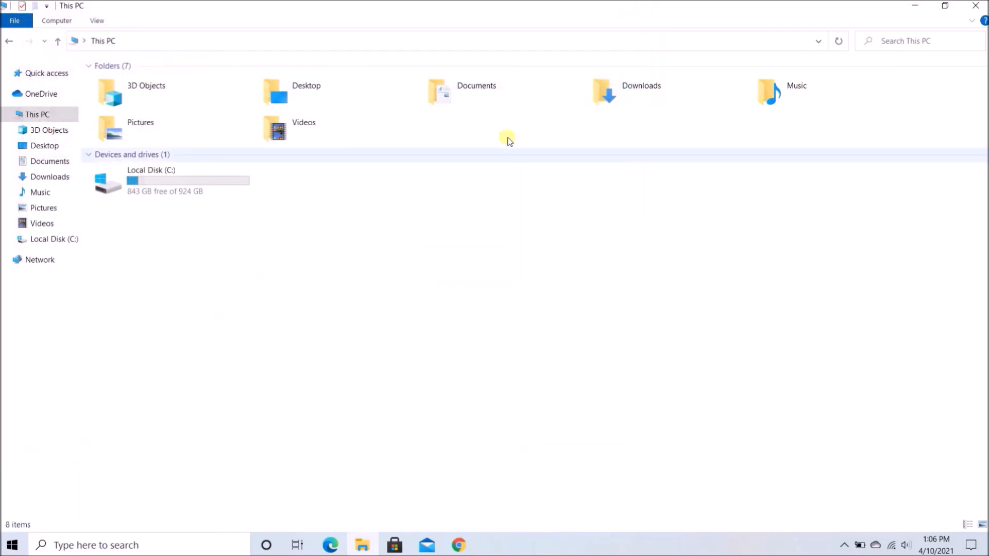